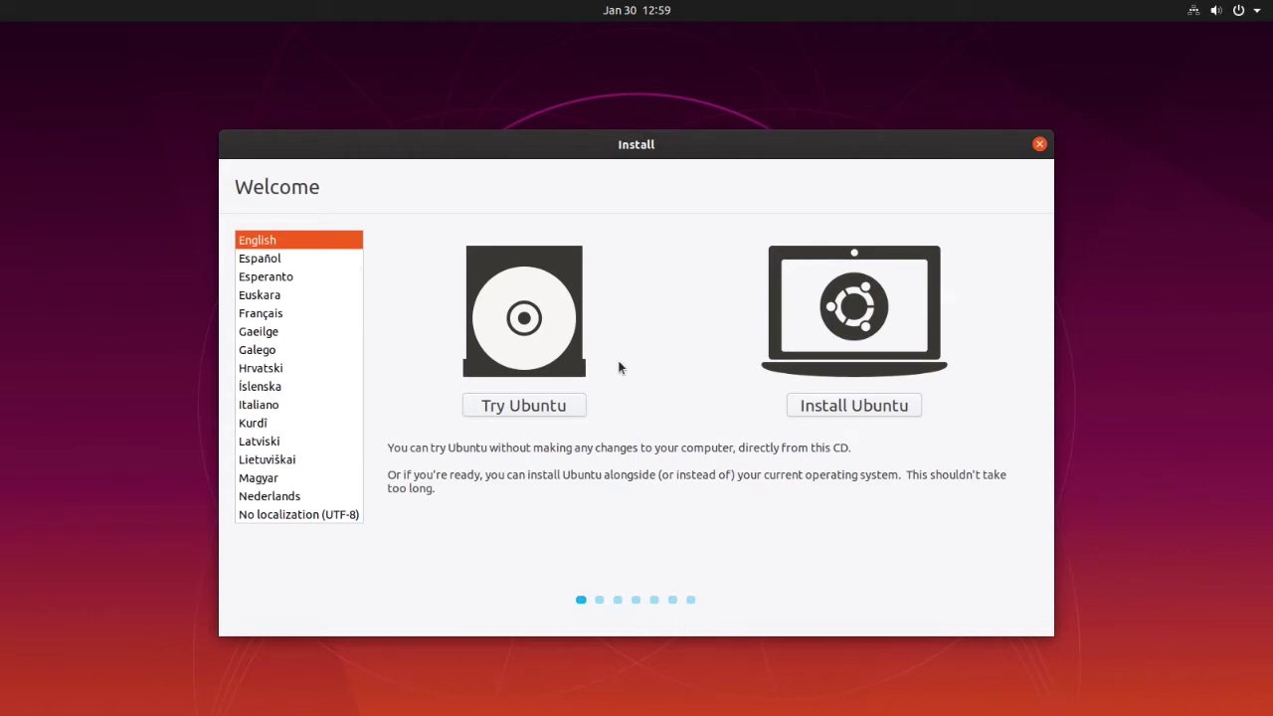
Choose Français as the installer language and begin the Ubuntu installation
left_click(261, 314)
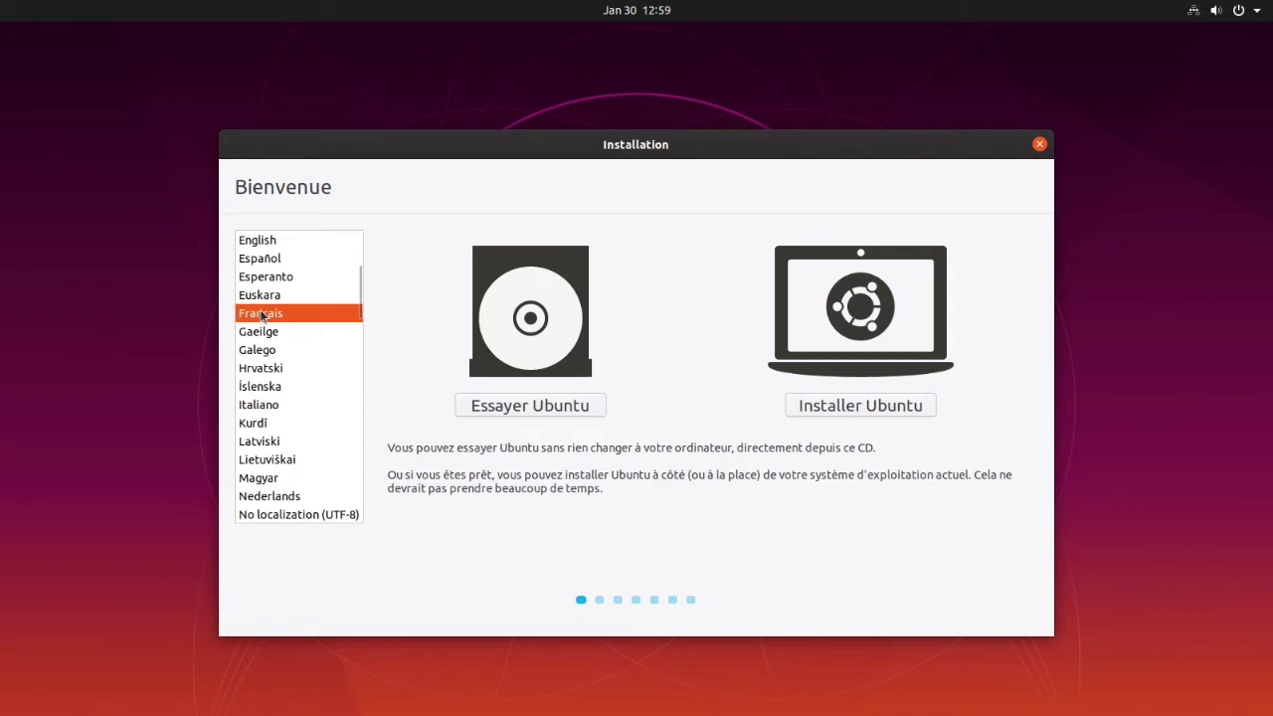
left_click(825, 408)
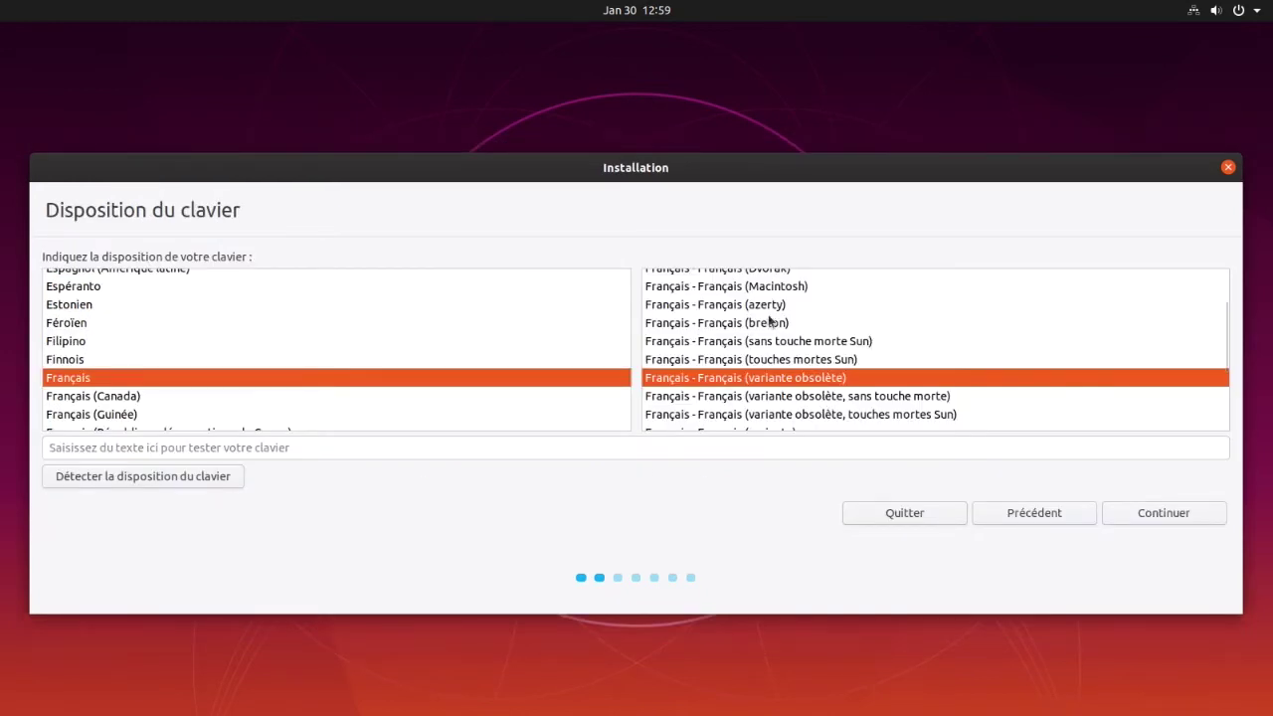
Try the Français (azerty) keyboard variant and test it by typing 'qw'
left_click(761, 305)
left_click(241, 447)
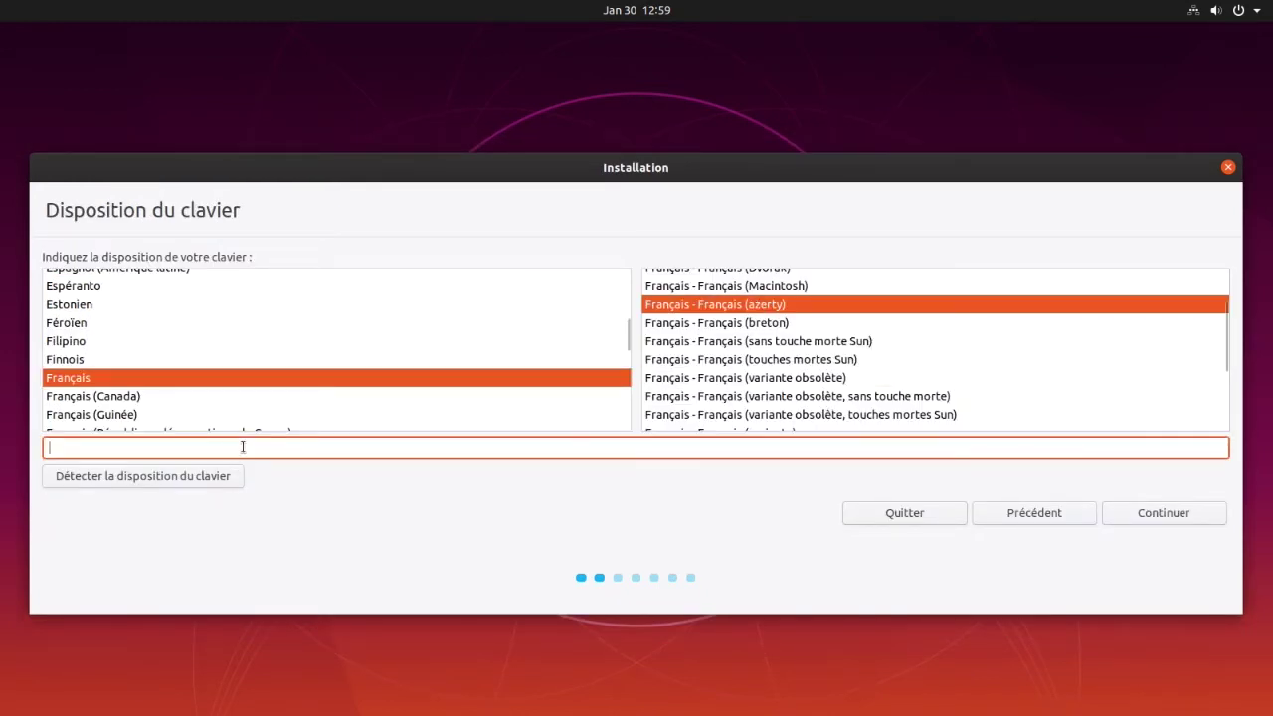
type("qw")
Switch to Français (variante obsolète), retest it with 'azerty', and continue
left_click(716, 308)
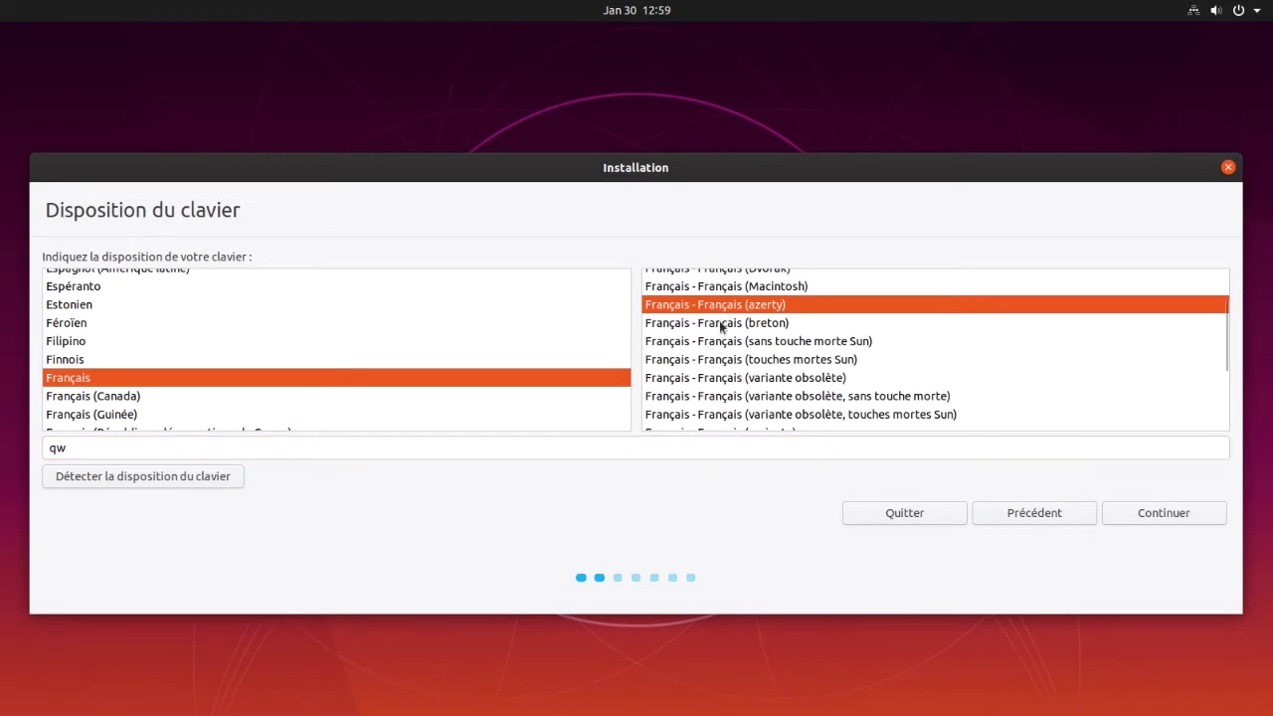
left_click(758, 379)
left_click(434, 446)
key("ctrl+a")
type("a")
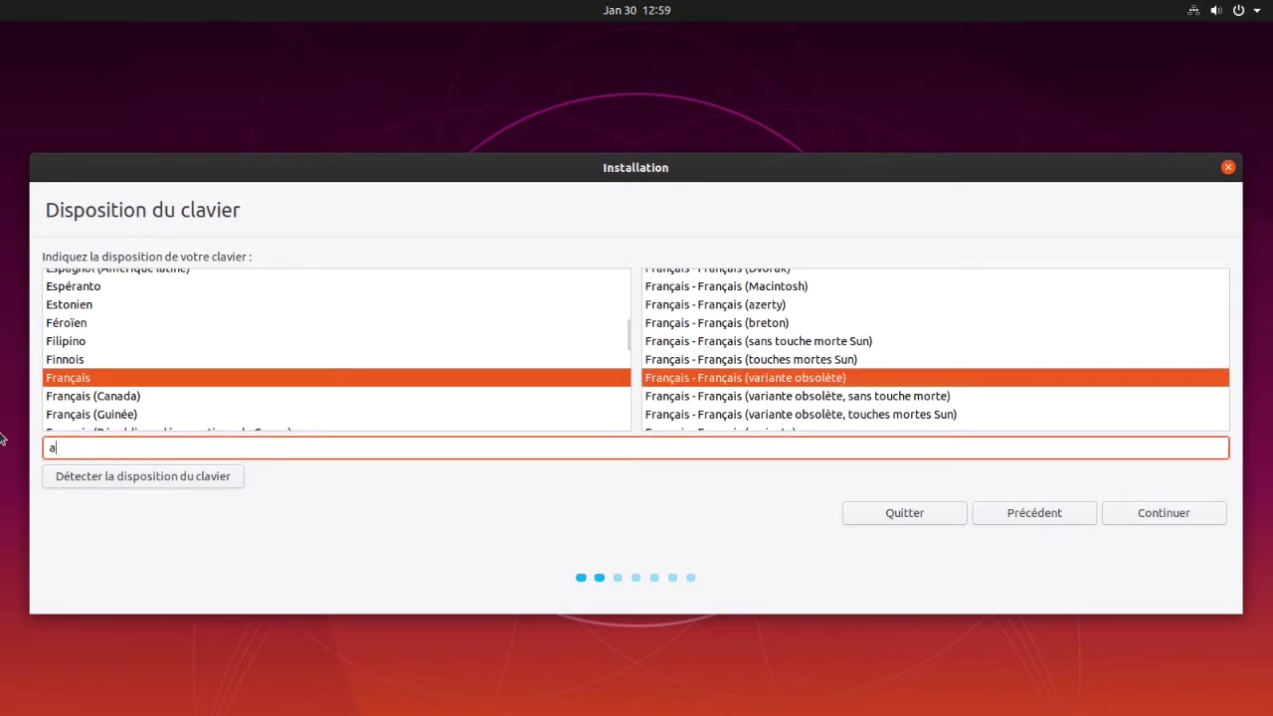
type("zerty")
left_click(1174, 512)
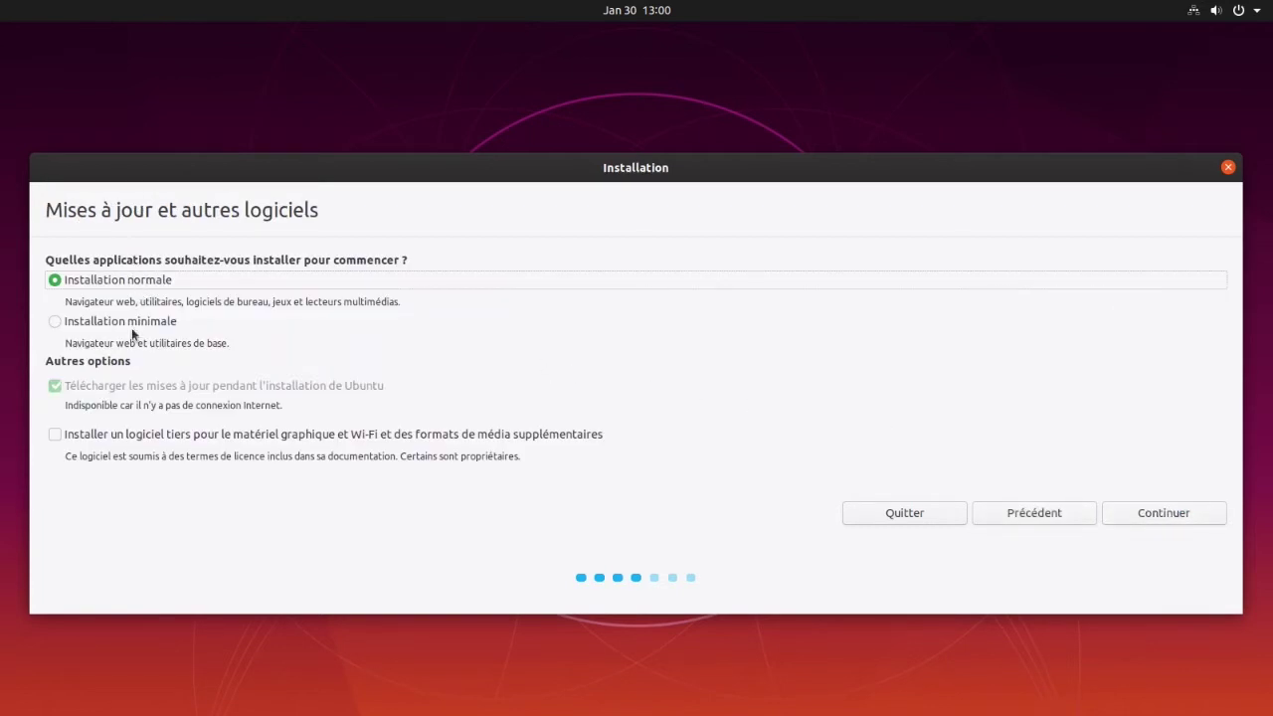
Keep Installation normale, include third-party drivers and media formats, and continue
left_click(143, 435)
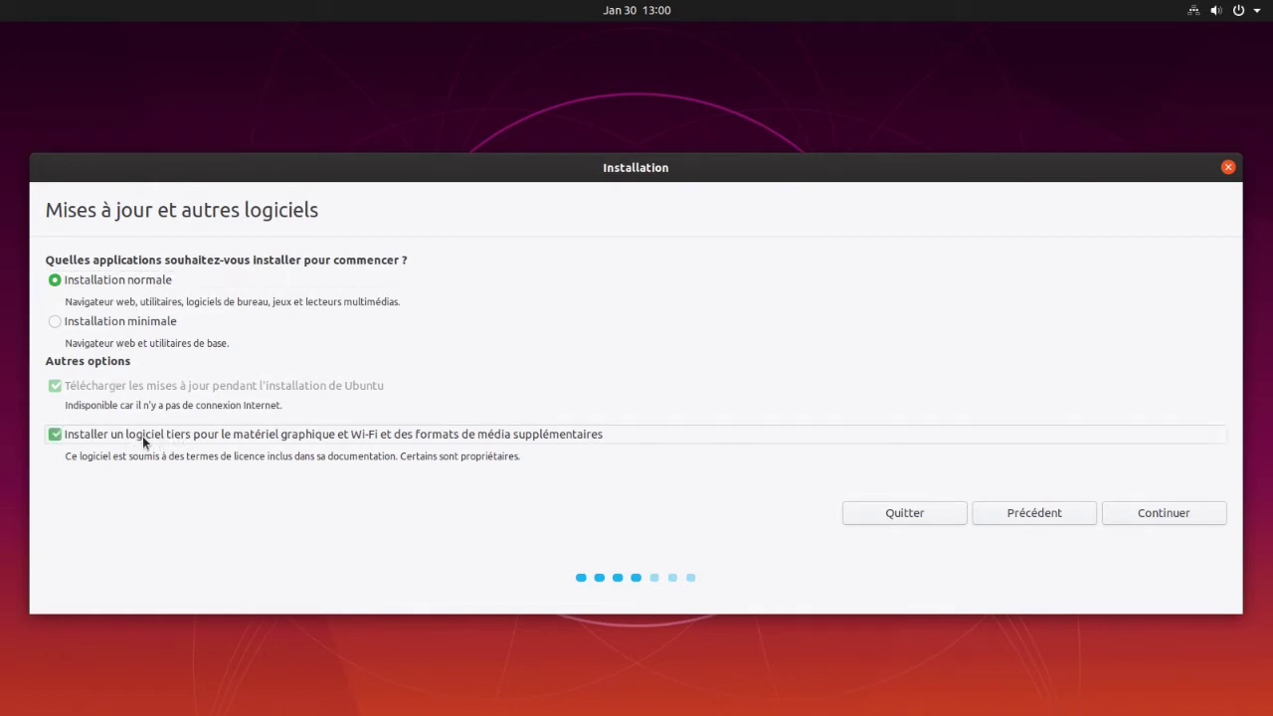
left_click(1149, 515)
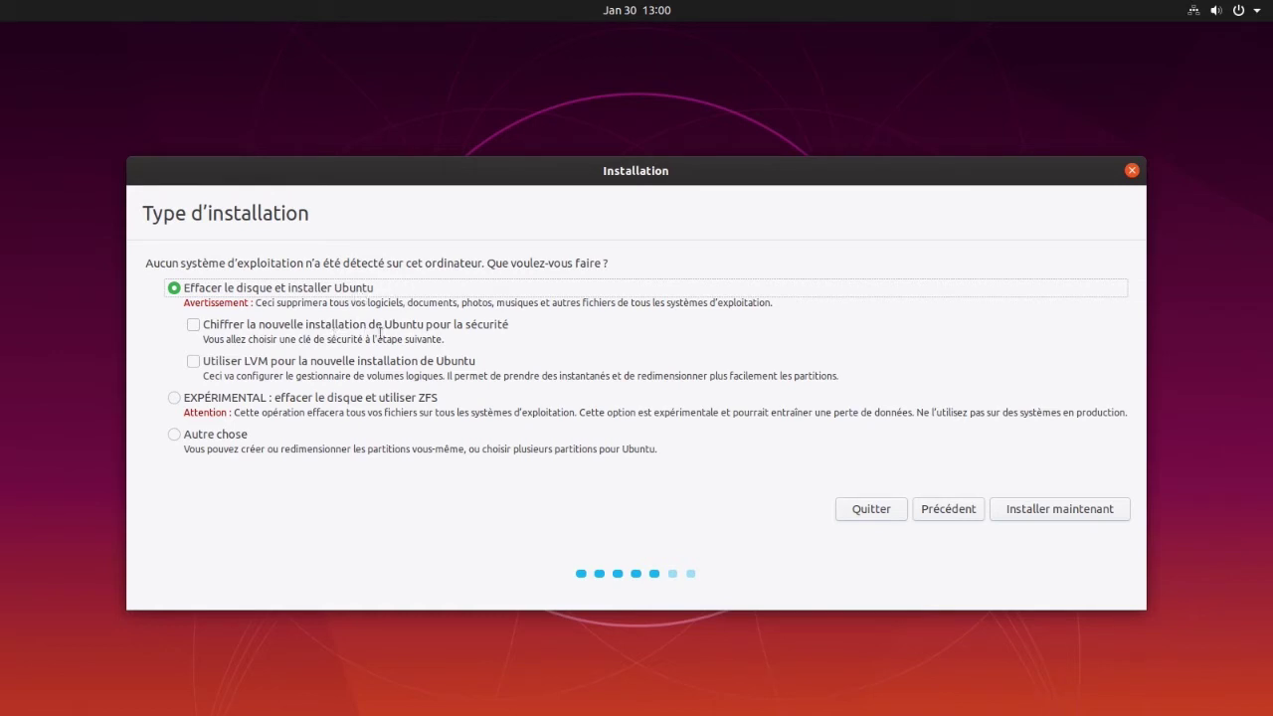
left_click(194, 323)
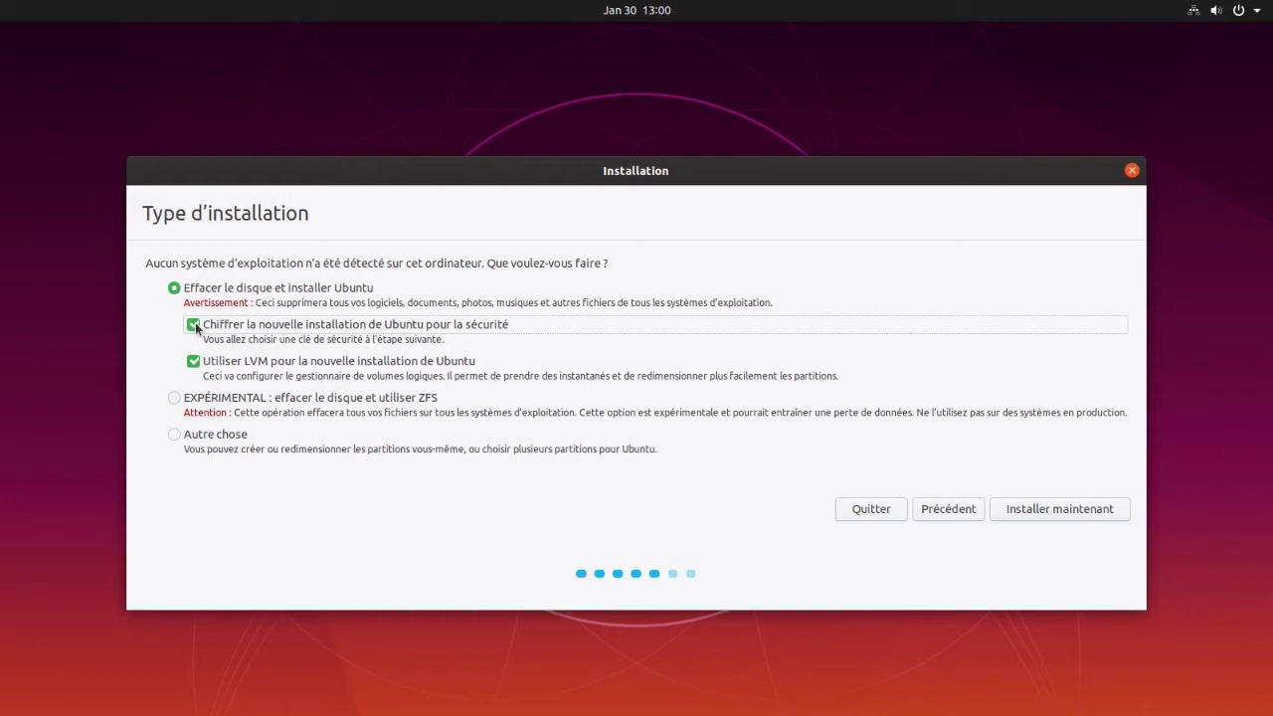
left_click(195, 327)
left_click(193, 362)
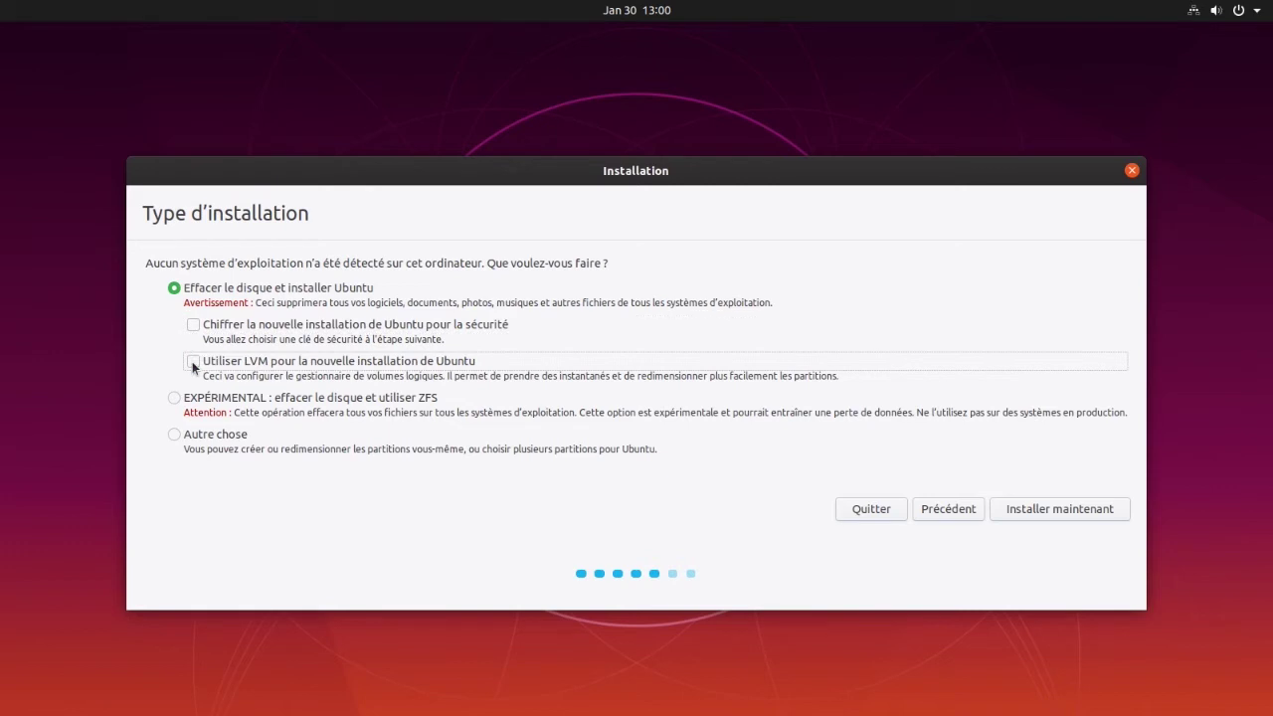
left_click(177, 437)
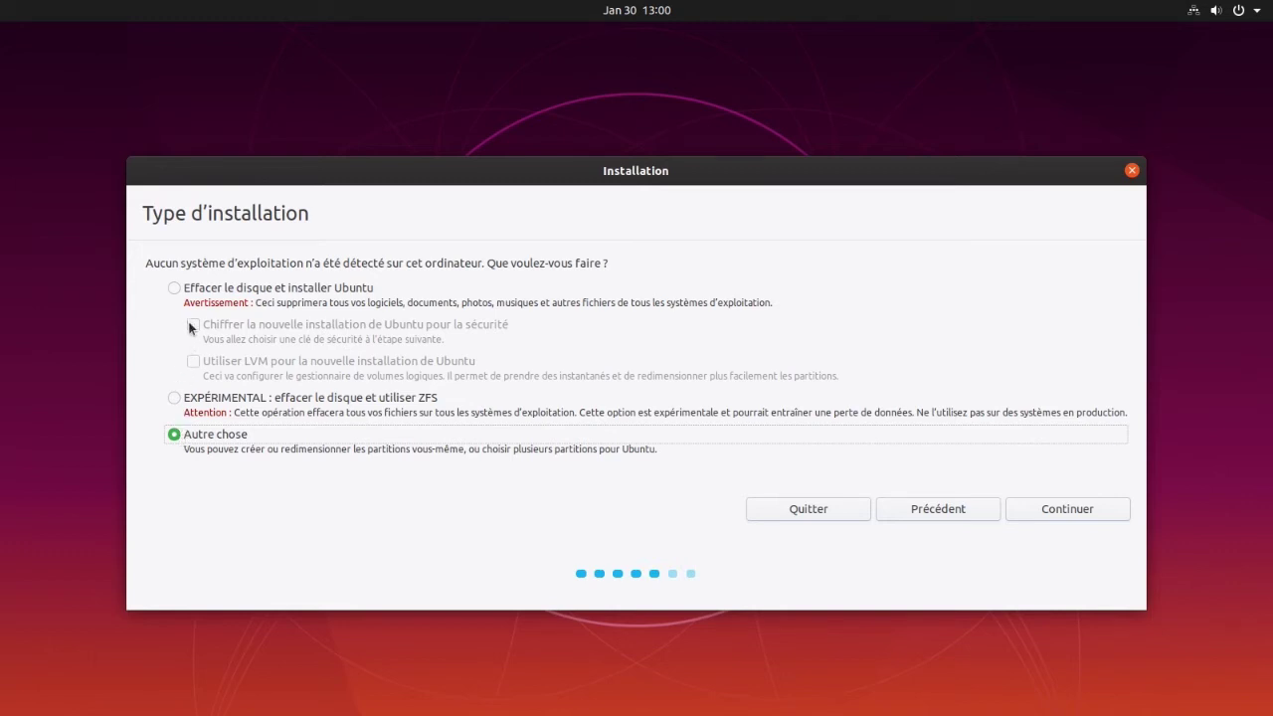
left_click(174, 288)
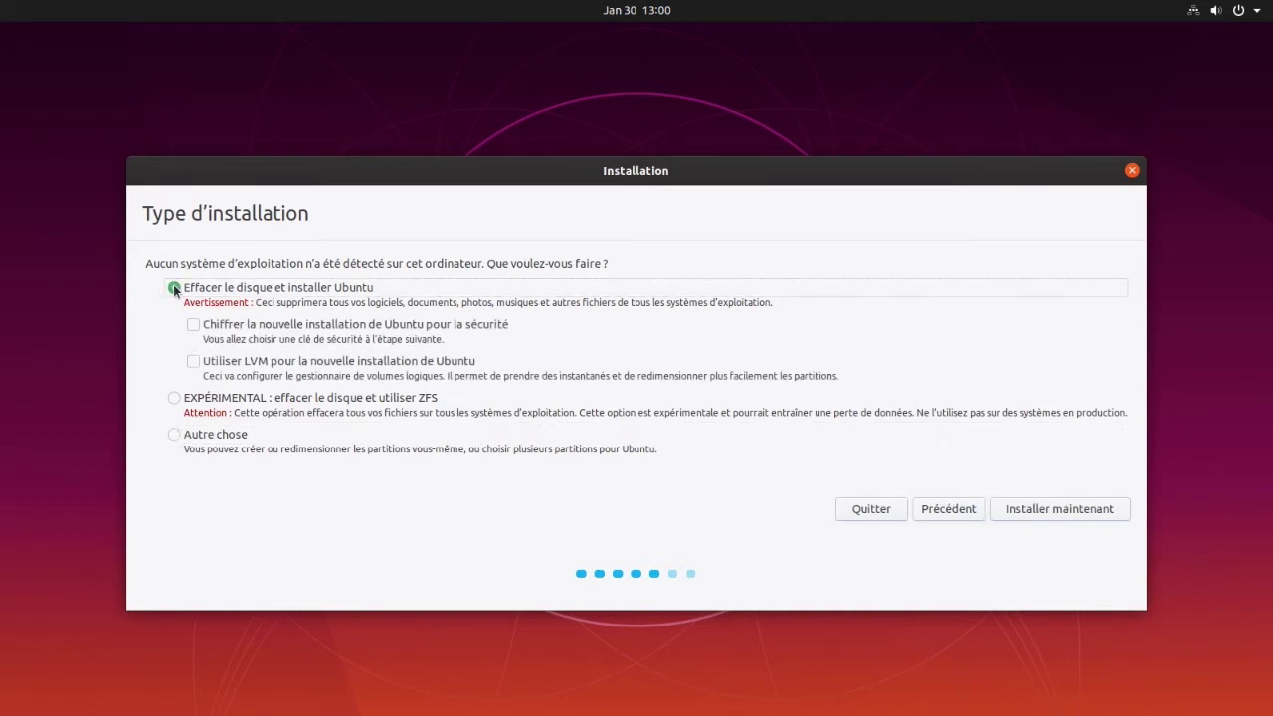
Install now, confirm writing the disk changes, and accept Paris as the location
left_click(1023, 514)
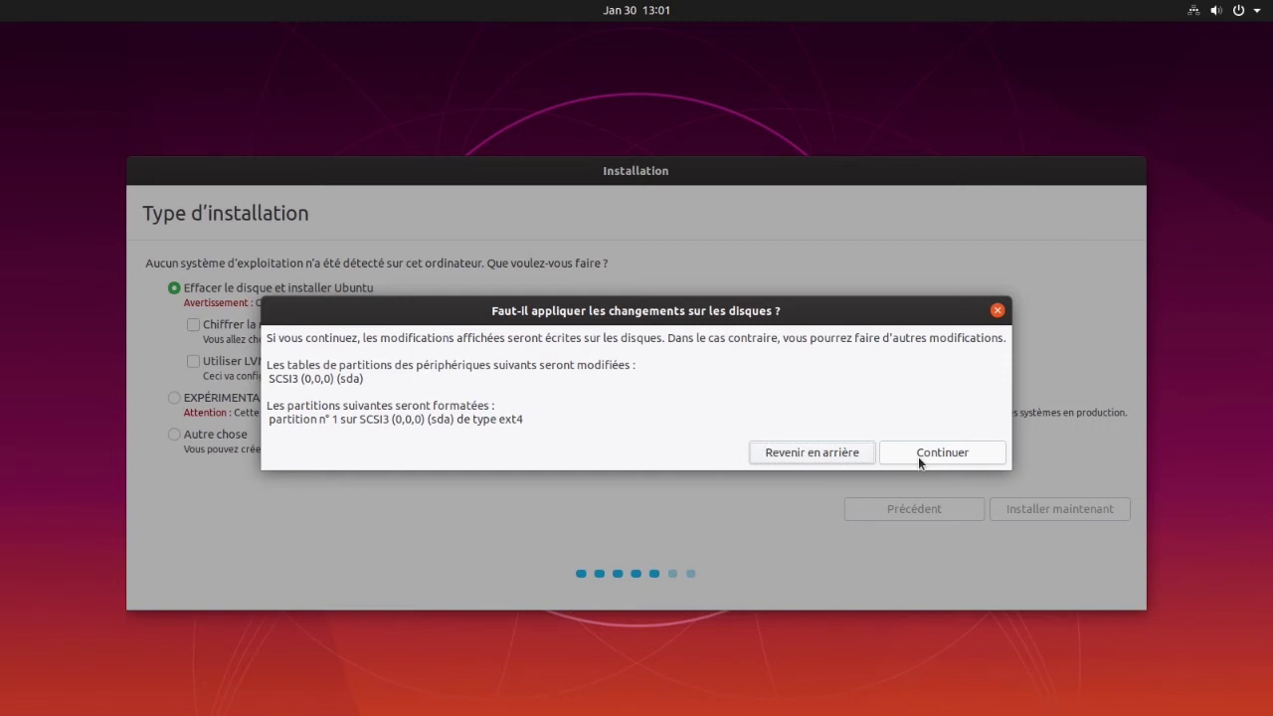
left_click(920, 459)
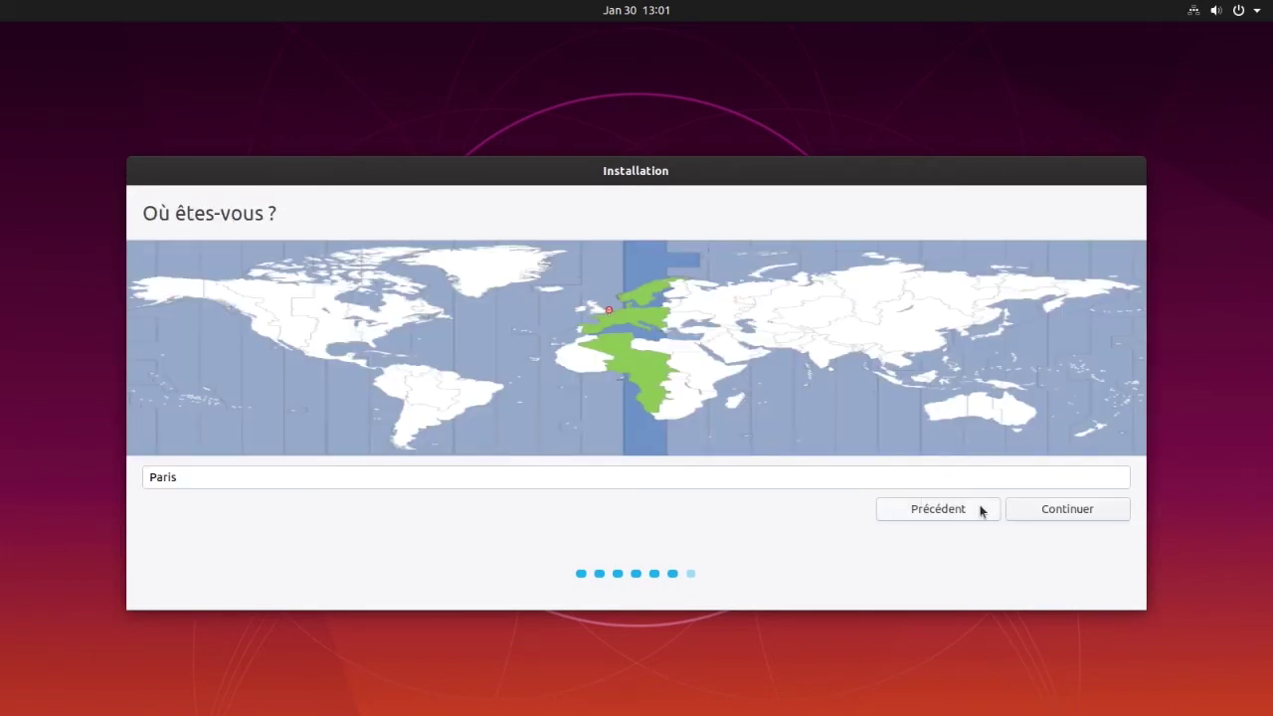
left_click(1043, 513)
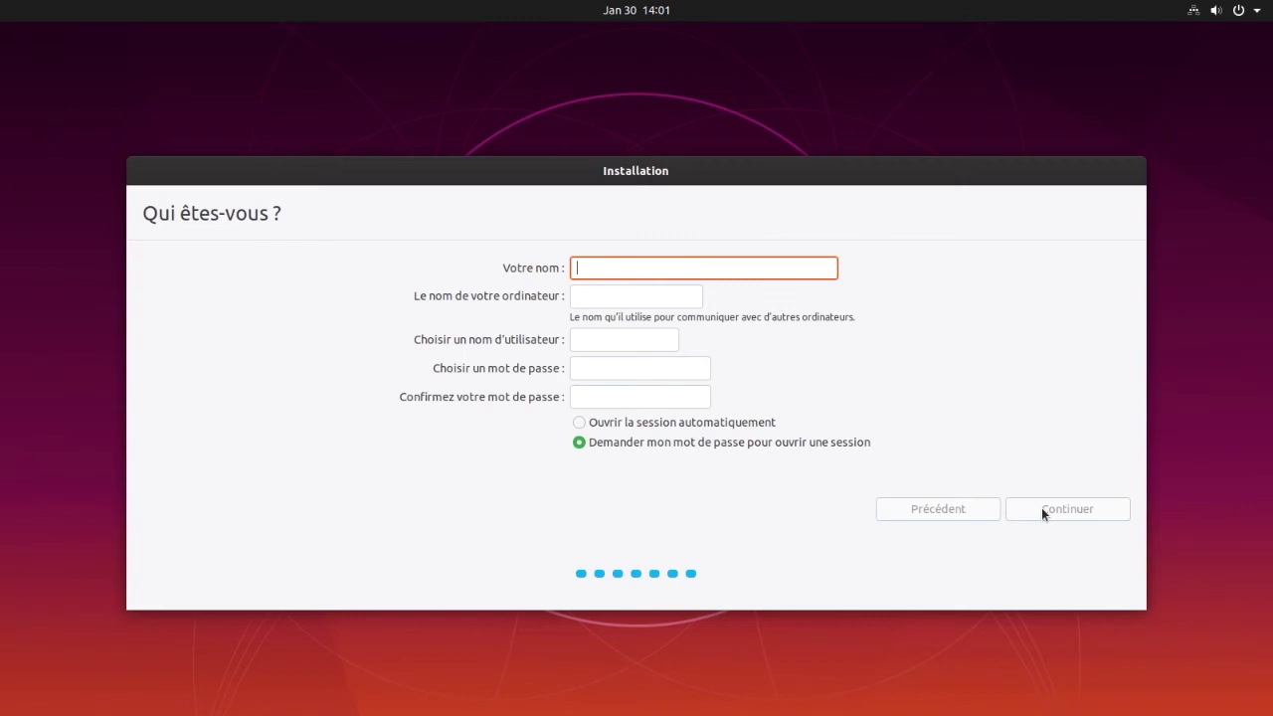
Enter 'Poste' as the name and make the username lowercase 'poste'
type("Poste")
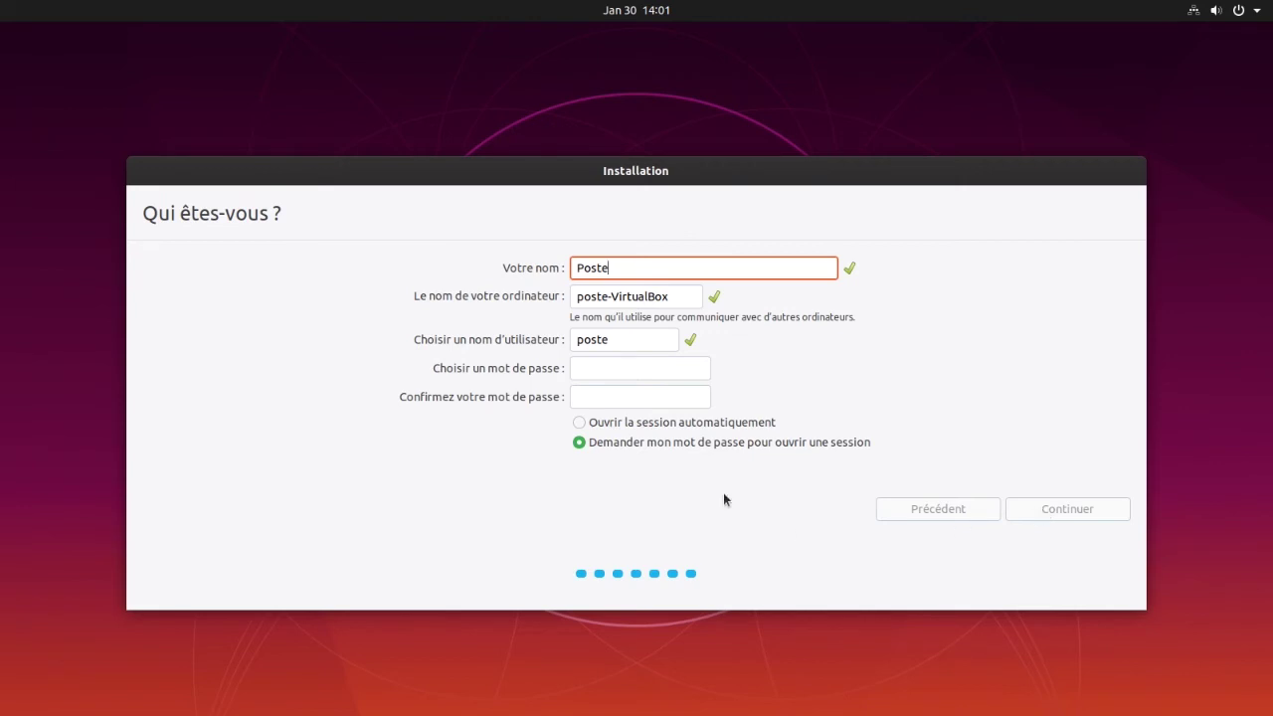
left_click_drag(585, 343, 571, 341)
type("P")
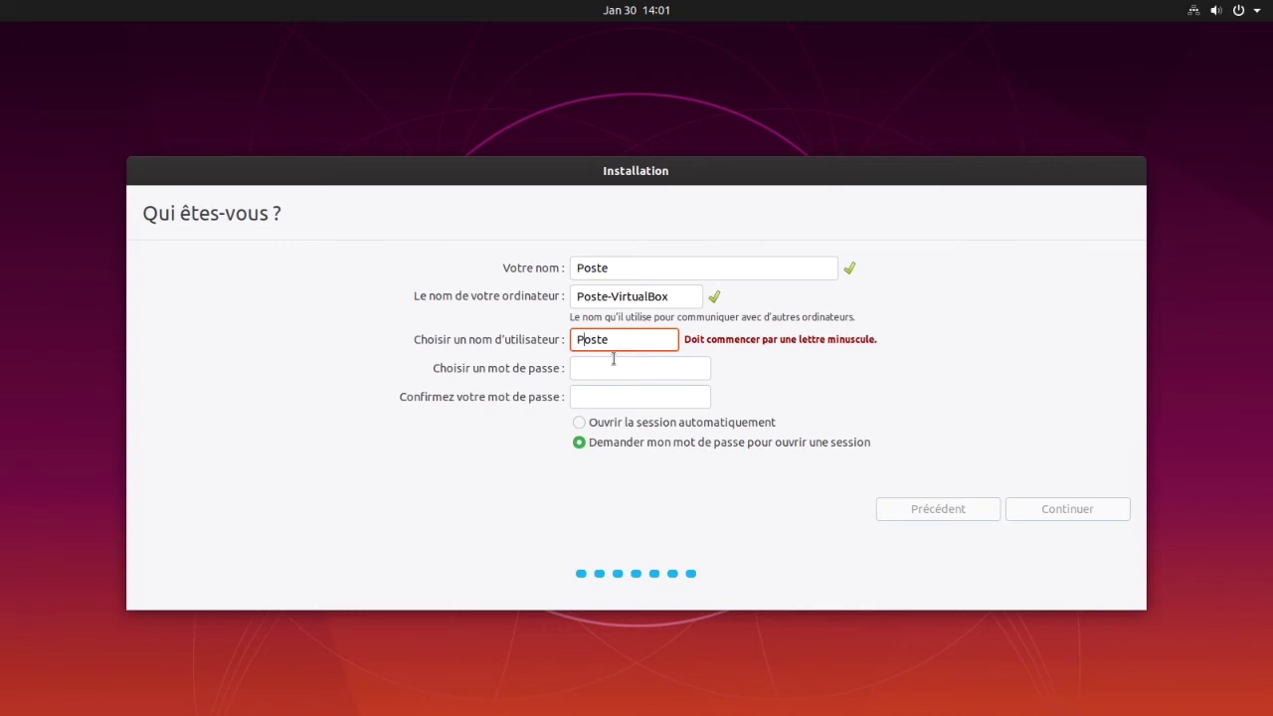
key("BackSpace")
type("p")
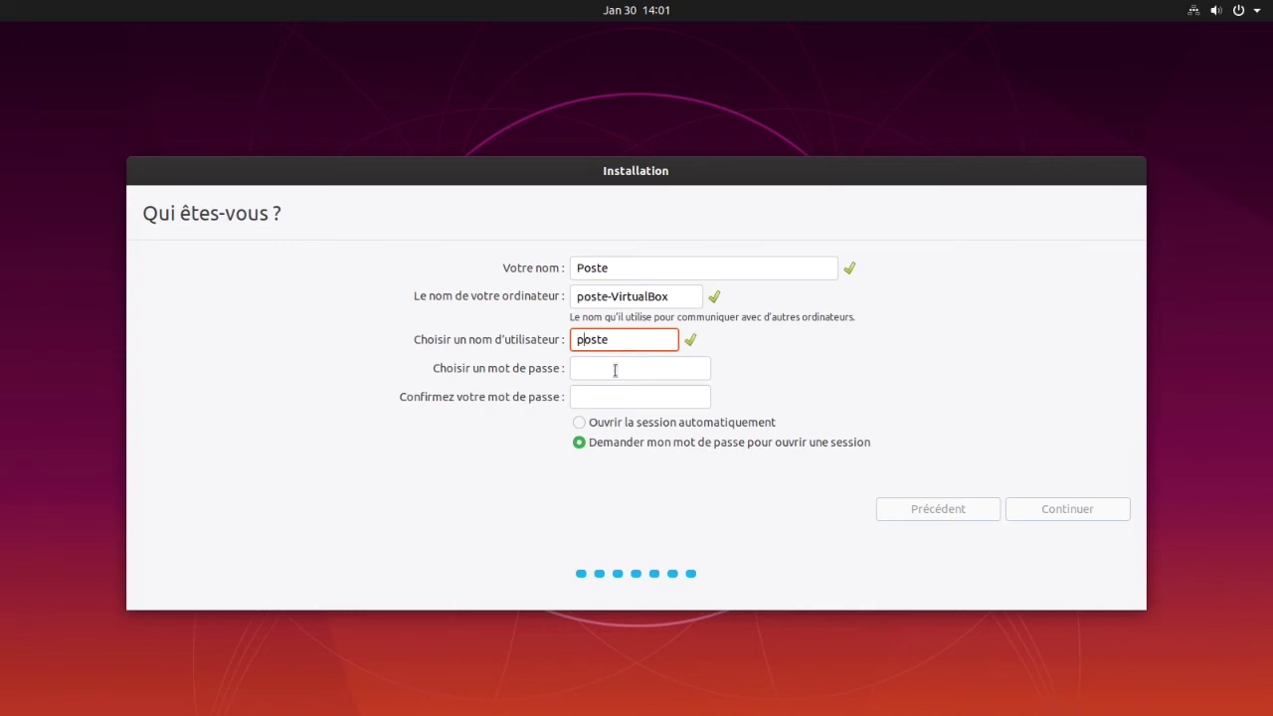
Enter a stronger account password, confirm it, and start the installation
left_click(613, 366)
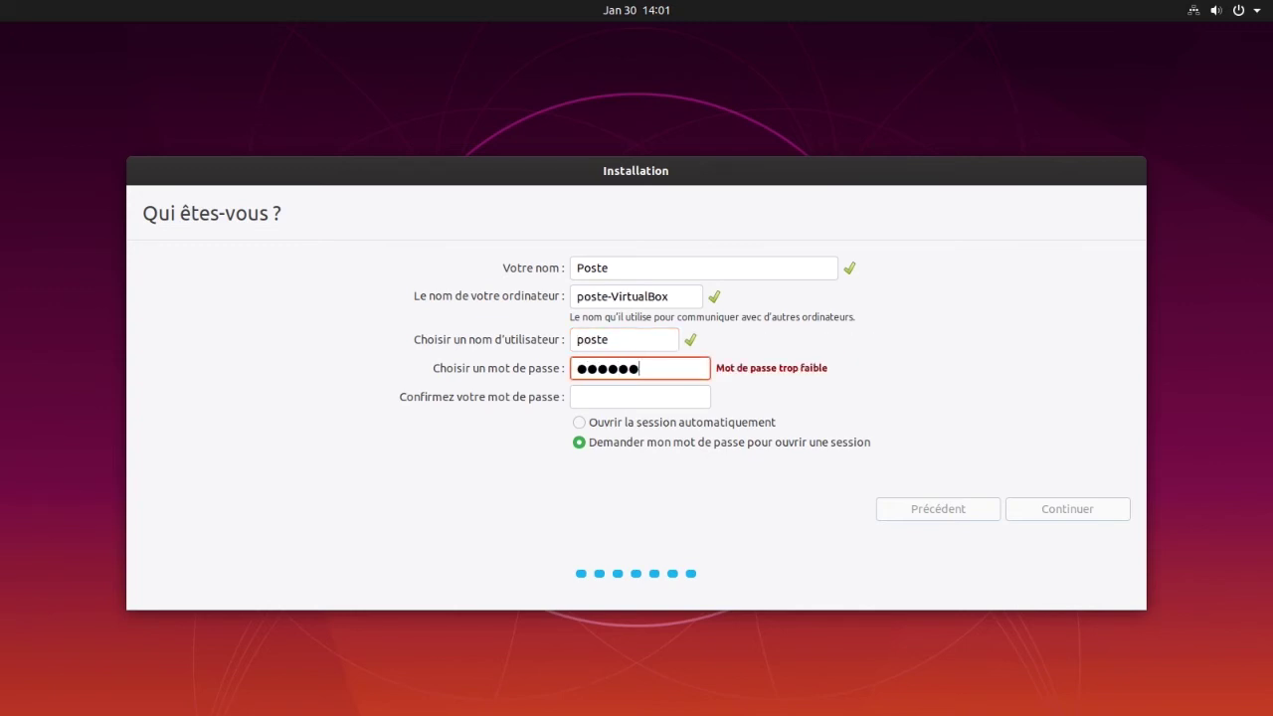
key("ctrl+a")
key("ctrl+a")
key("Tab")
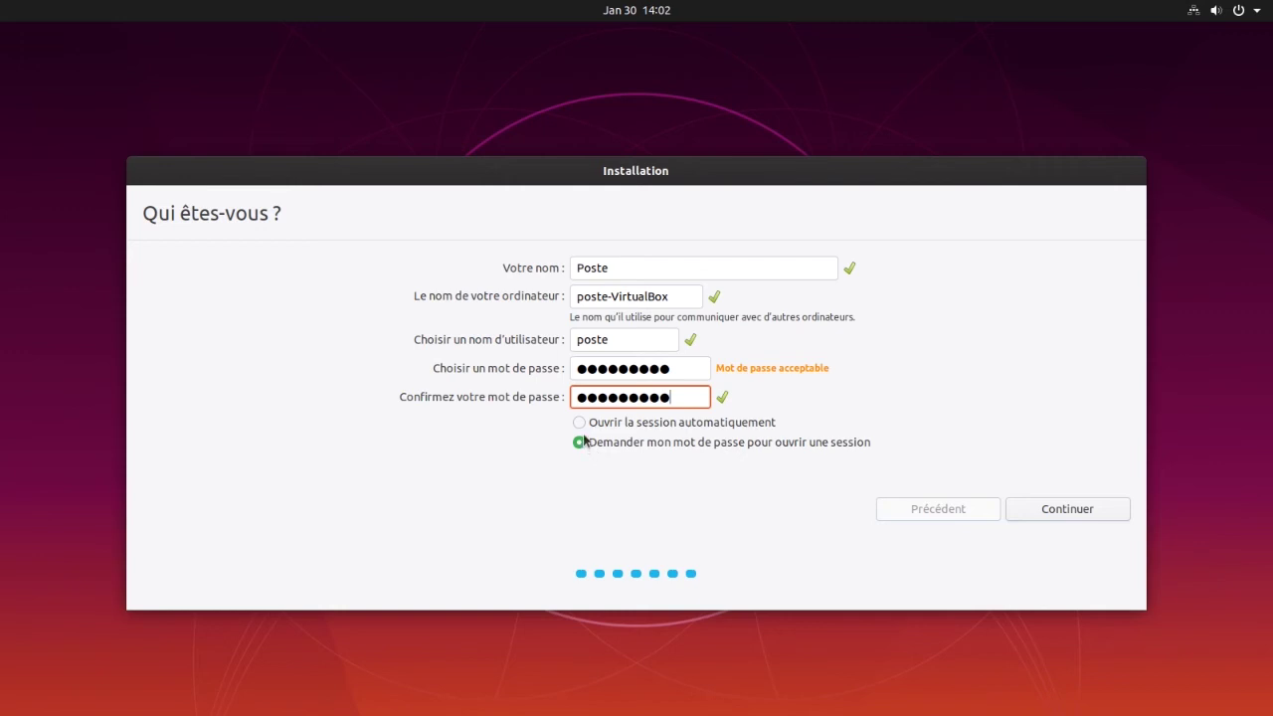
left_click(1065, 514)
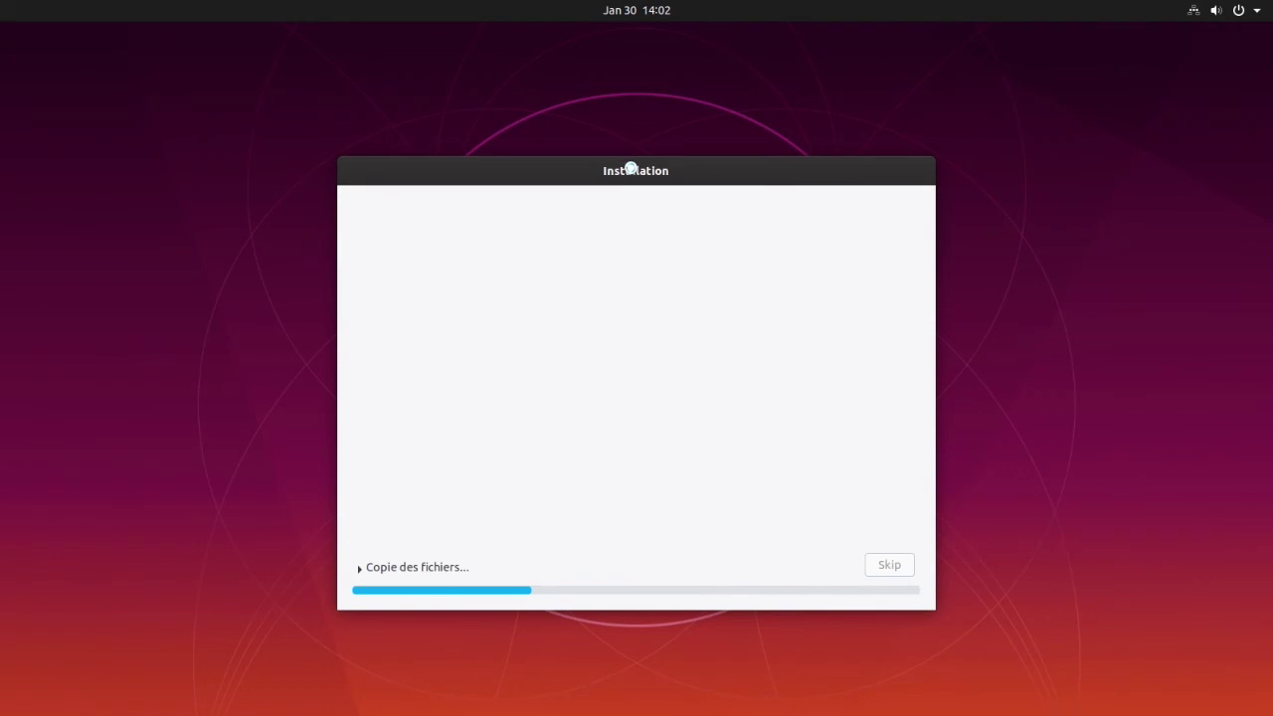
Show the detailed installation log, wait for completion, and restart into the new Ubuntu
left_click_drag(630, 166, 630, 72)
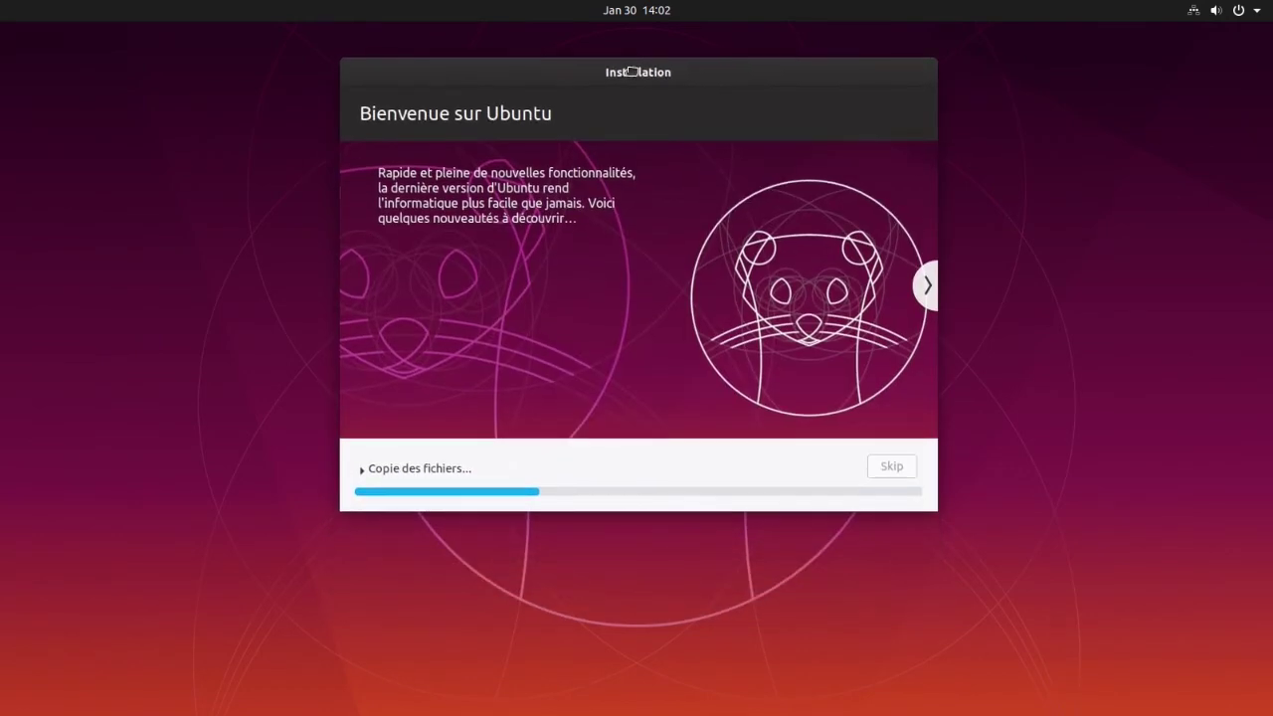
left_click(362, 468)
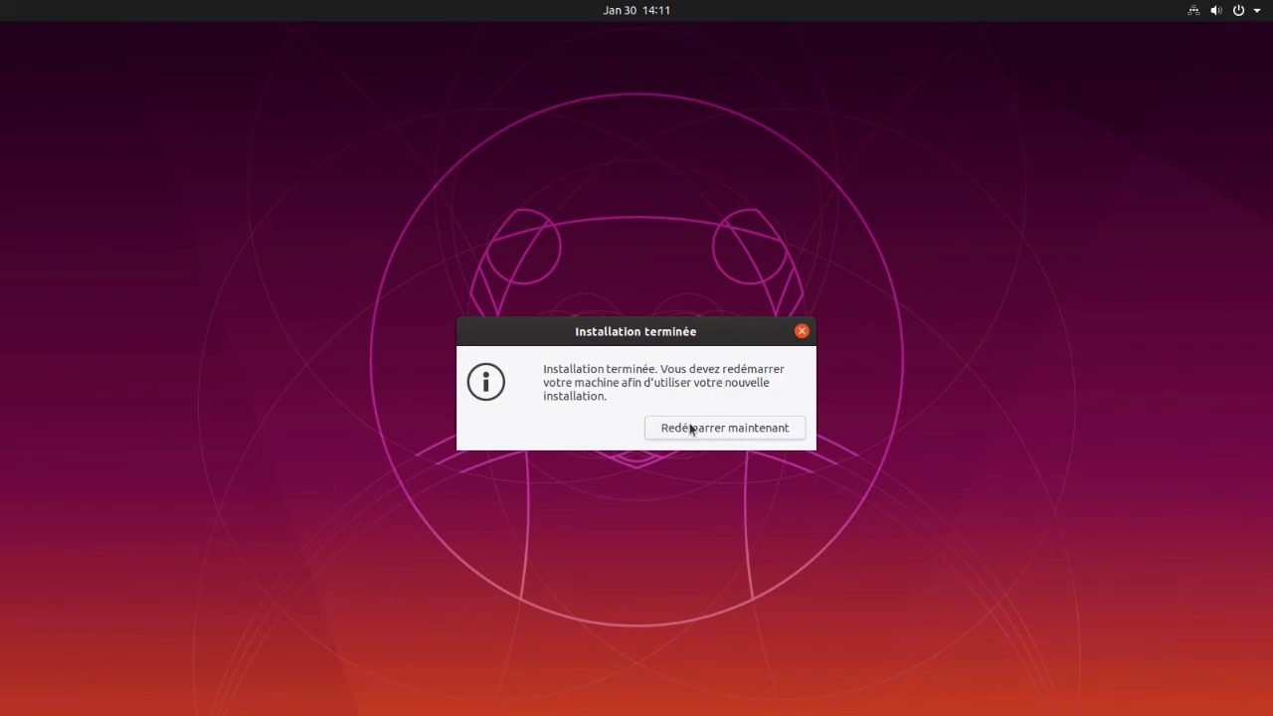
left_click(691, 429)
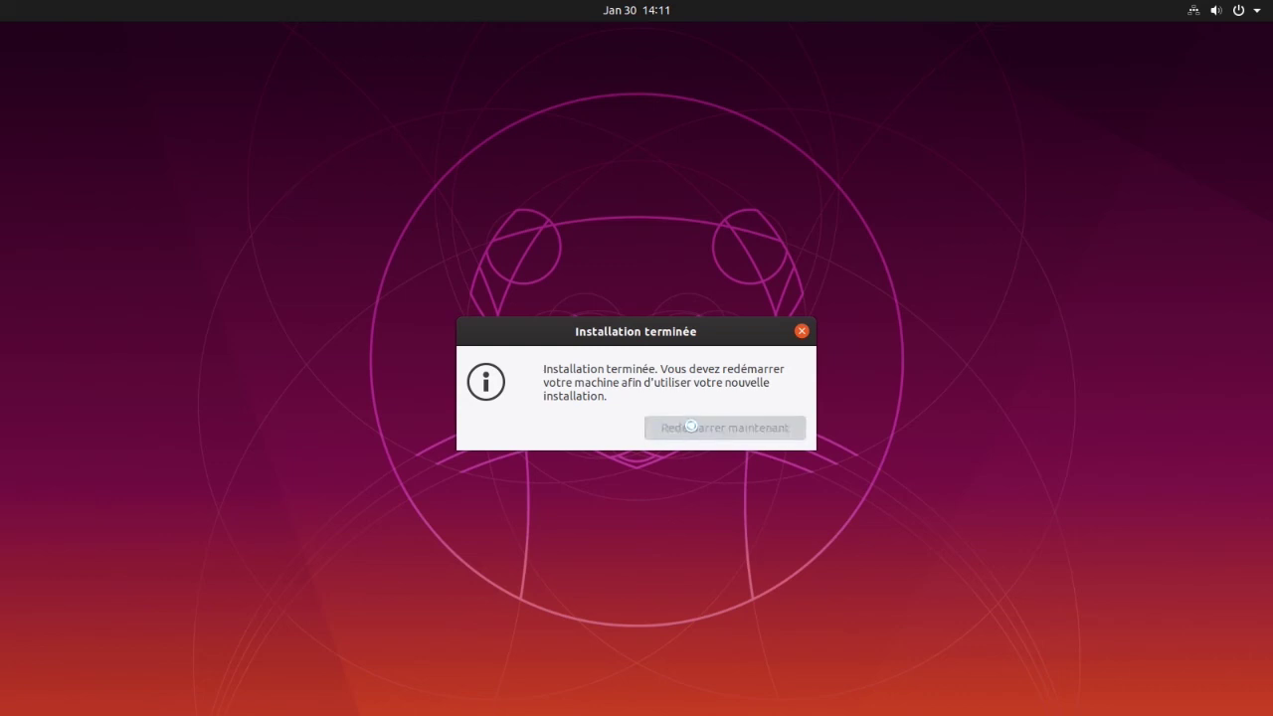